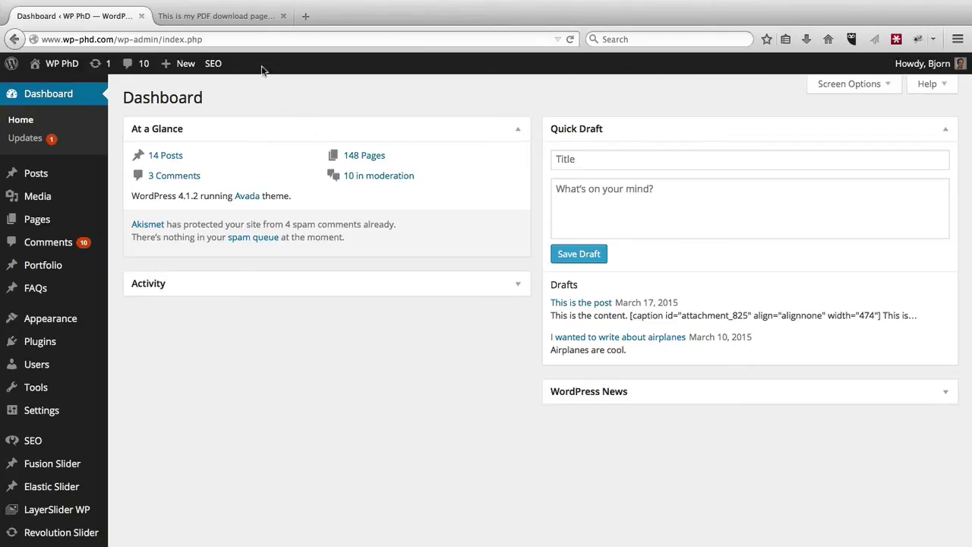
Switch to the 'This is my PDF download page' post and scroll to its author box, which shows the login username.
click(198, 23)
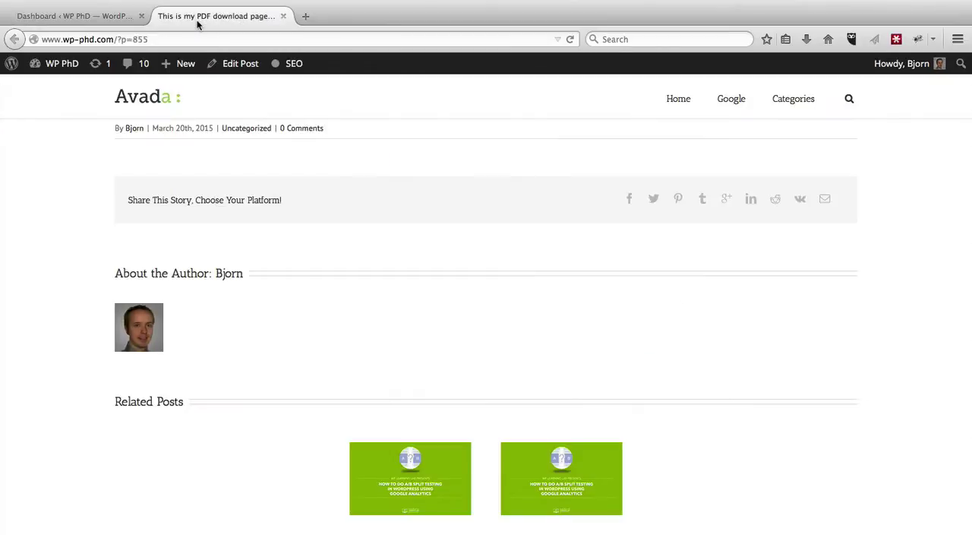
scroll(84, 207, up, 5)
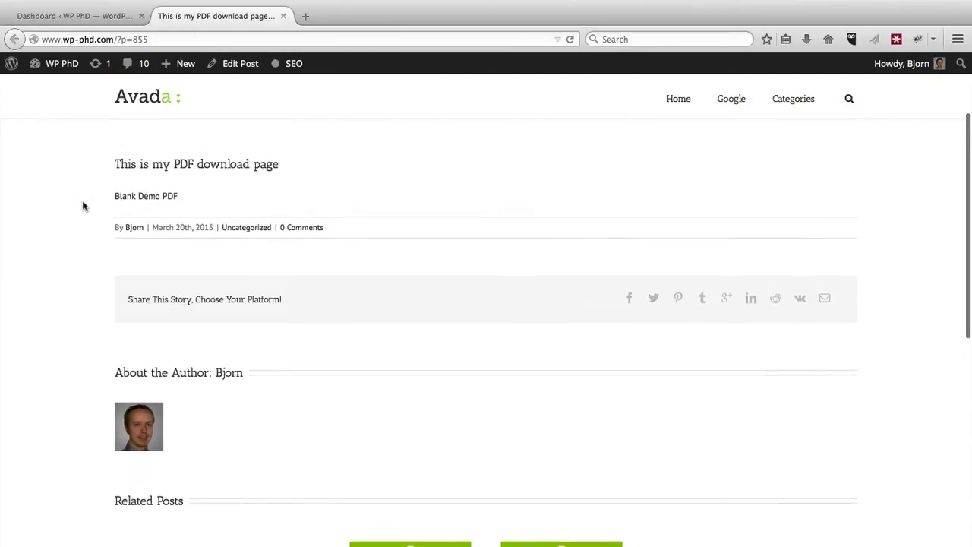
scroll(84, 207, down, 6)
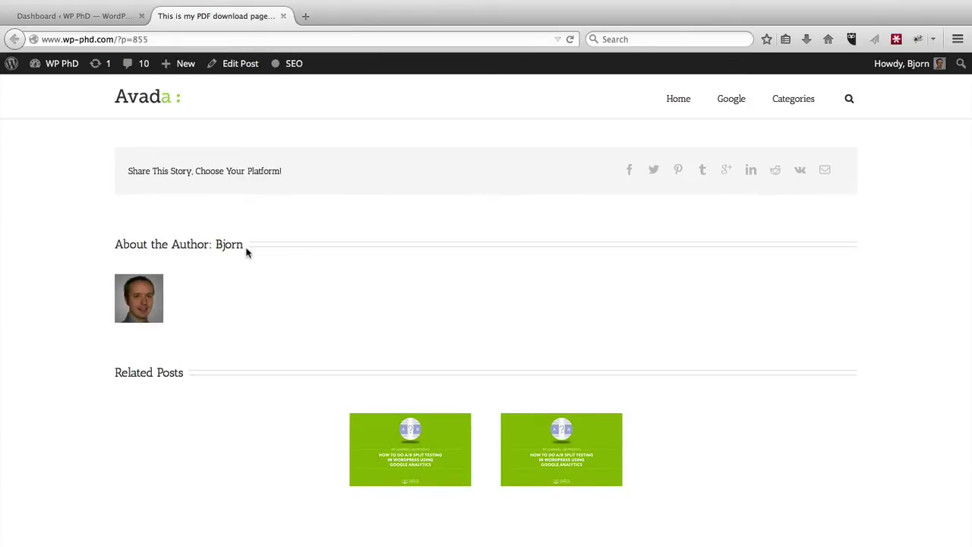
From the Dashboard, open the user's profile for editing via Users > All Users.
click(94, 18)
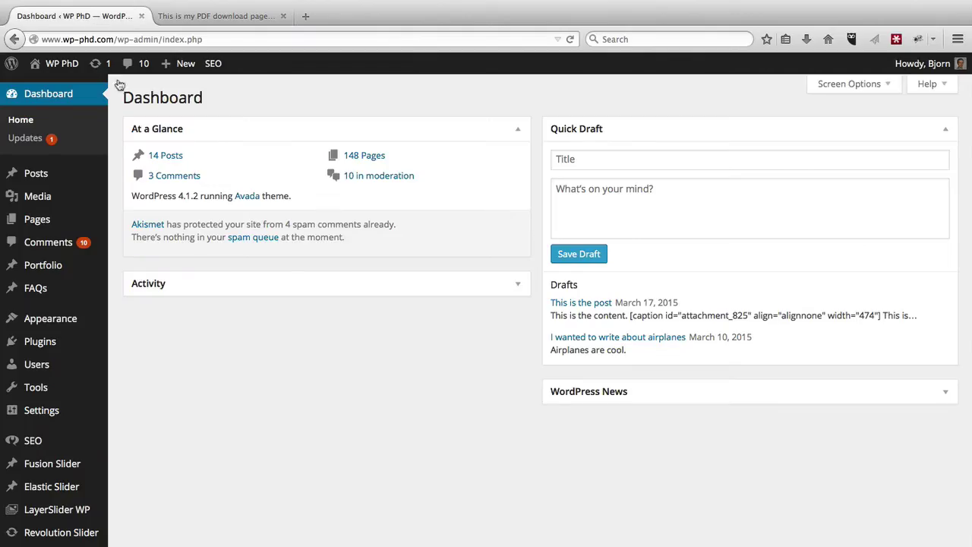
mouse_move(42, 366)
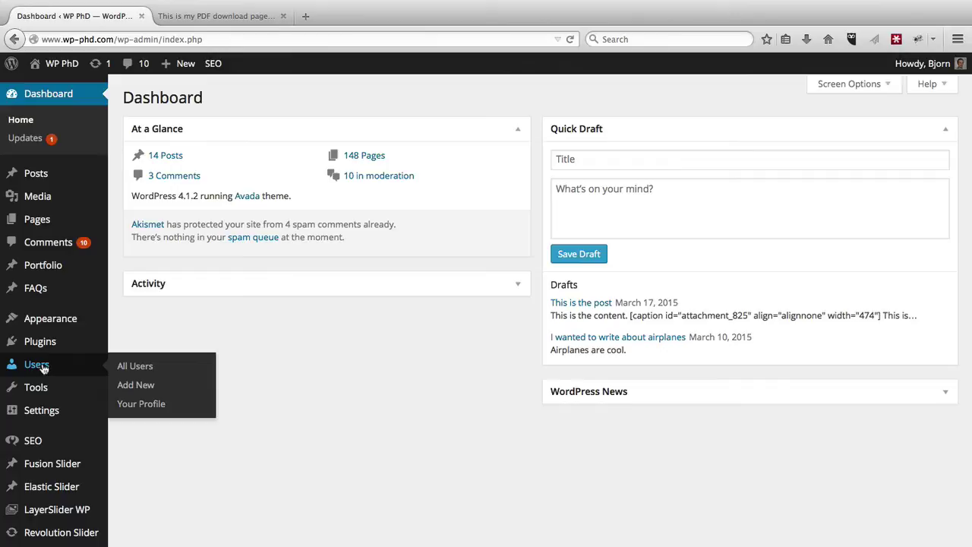
click(145, 367)
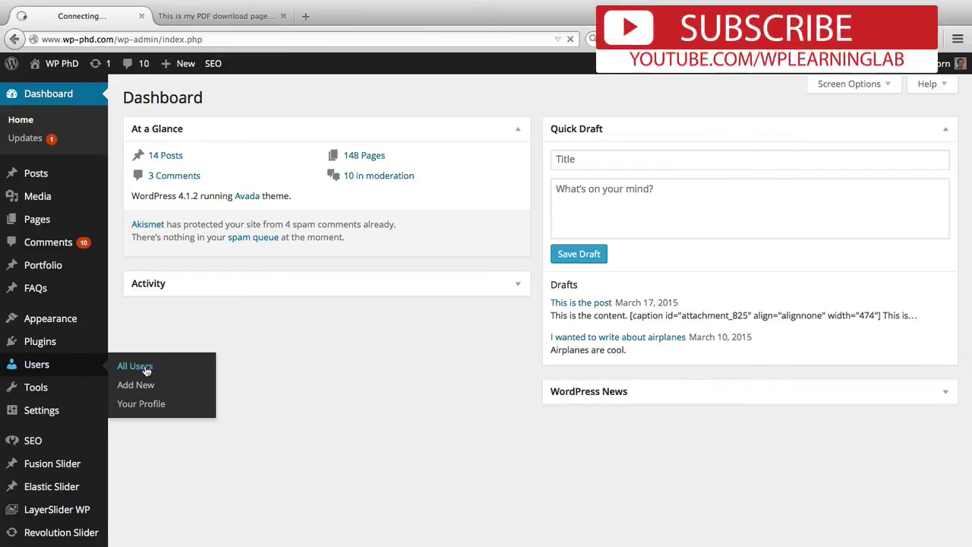
mouse_move(195, 252)
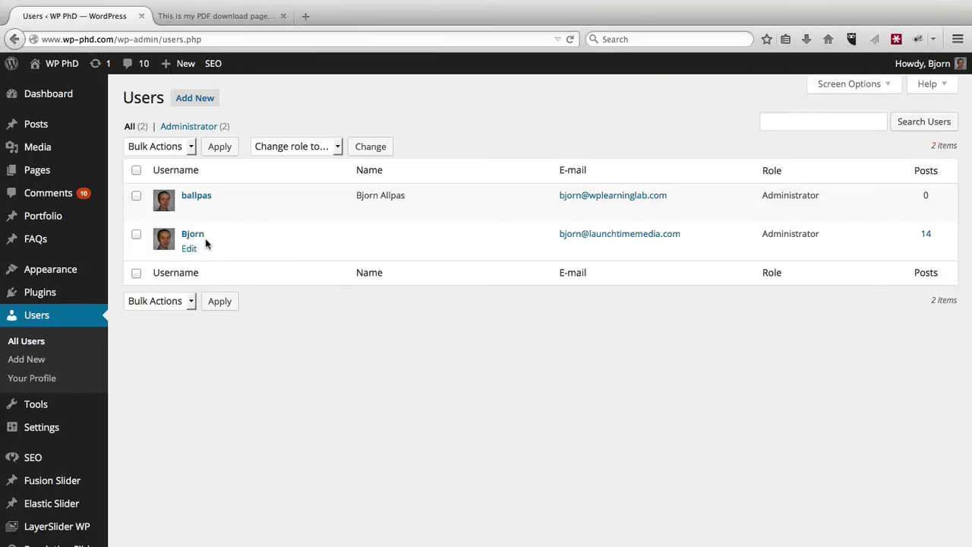
click(188, 254)
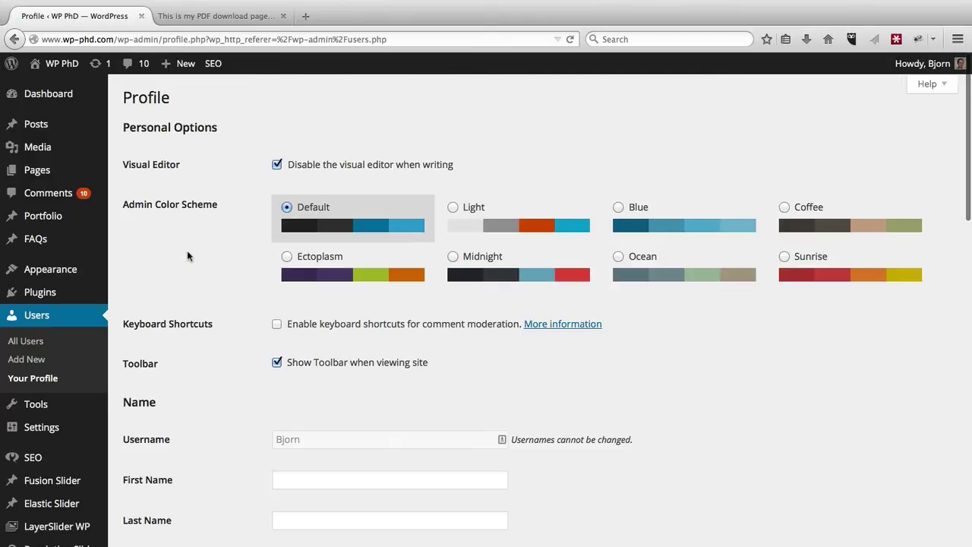
Scroll to the Name section and review the 'Display name publicly as' options, which offer only the username.
scroll(188, 256, down, 5)
scroll(190, 256, down, 1)
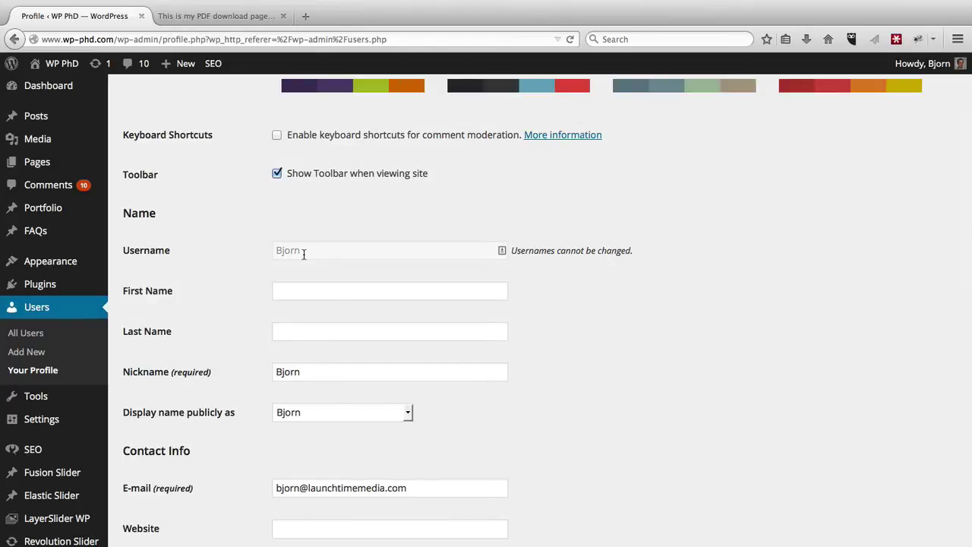
scroll(303, 253, down, 2)
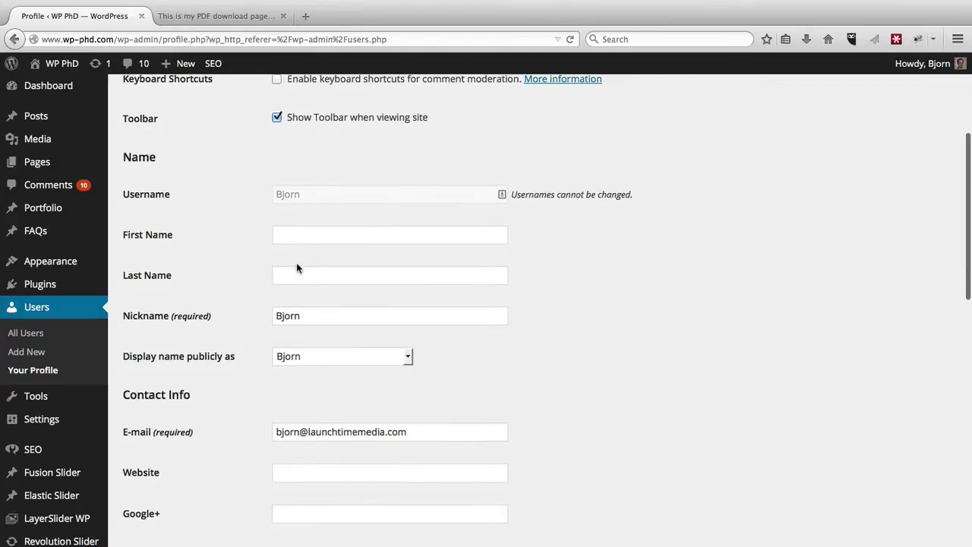
click(293, 358)
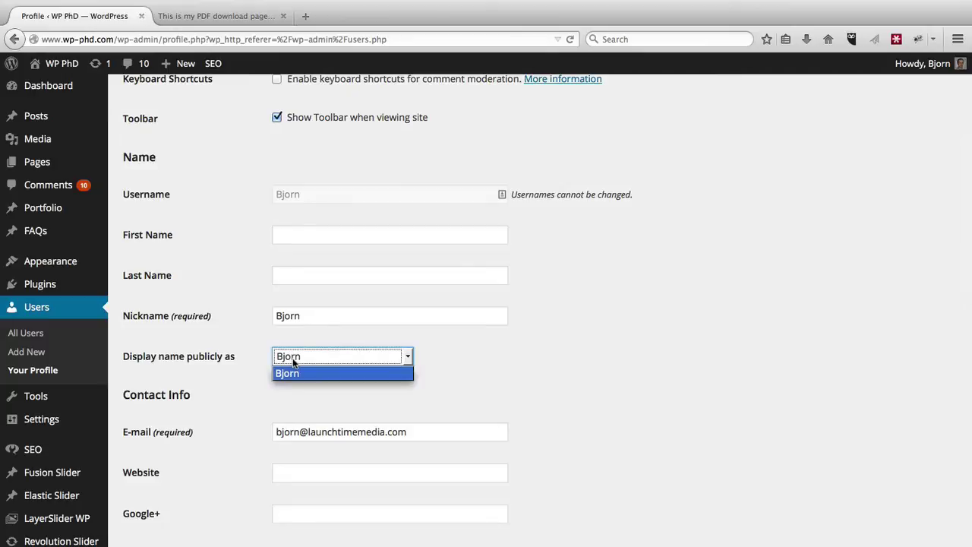
click(271, 363)
click(294, 363)
Fill in the pen name's first name and last name in the profile's name fields.
click(296, 239)
click(296, 239)
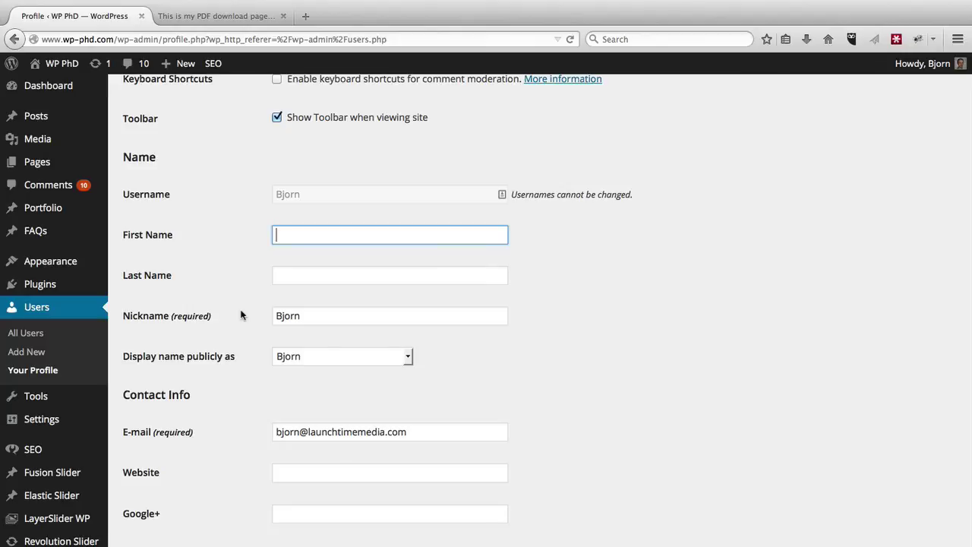
text(Bob)
click(390, 275)
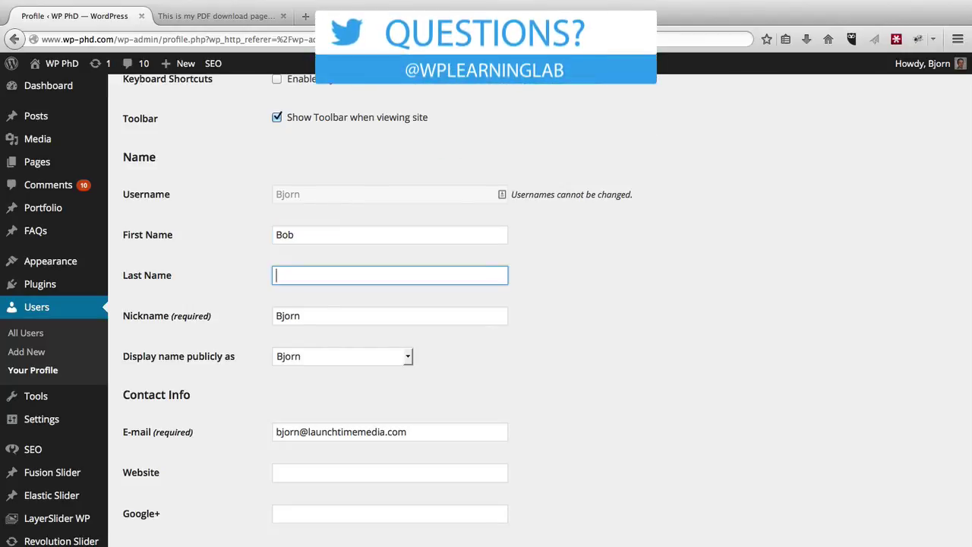
text(Flemington)
click(242, 355)
Set 'Display name publicly as' to the full first-and-last pen name.
scroll(258, 349, up, 4)
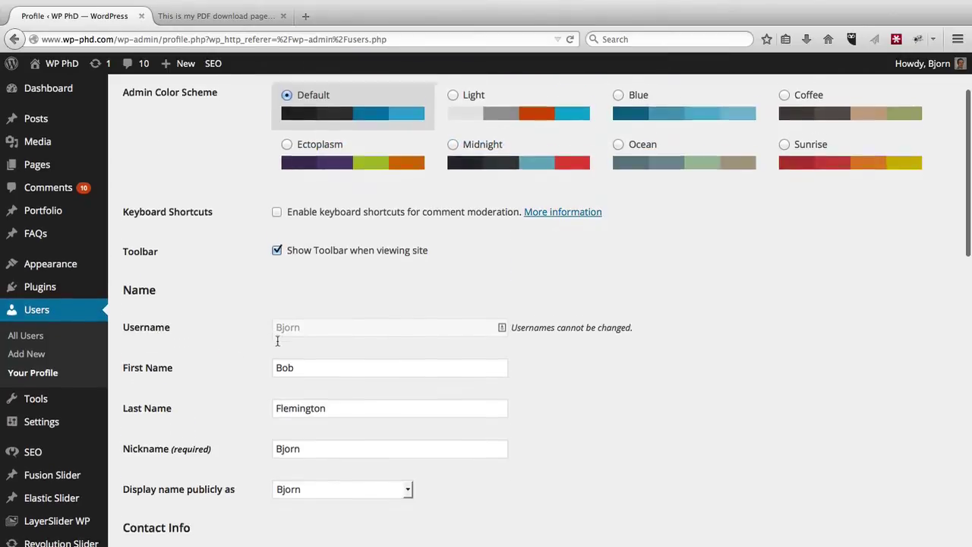
scroll(277, 341, down, 5)
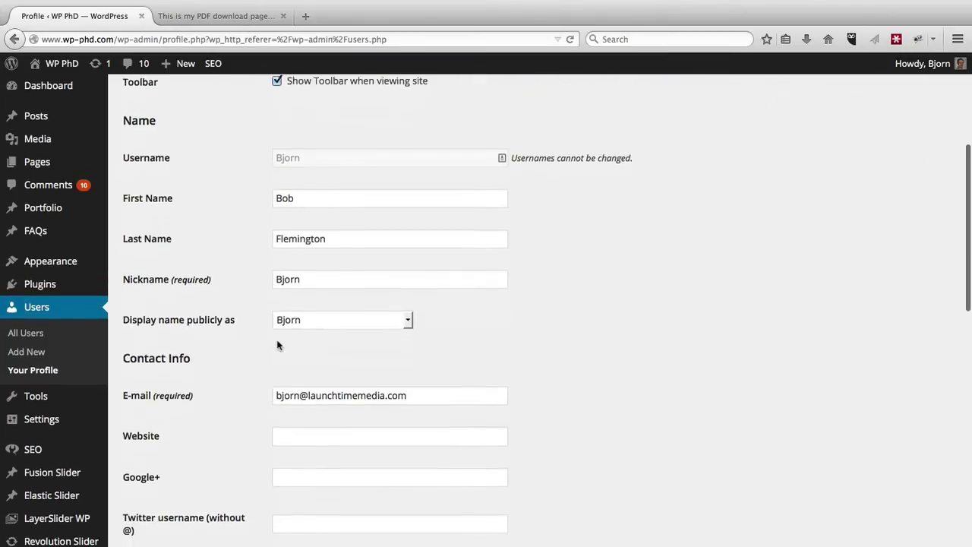
click(317, 318)
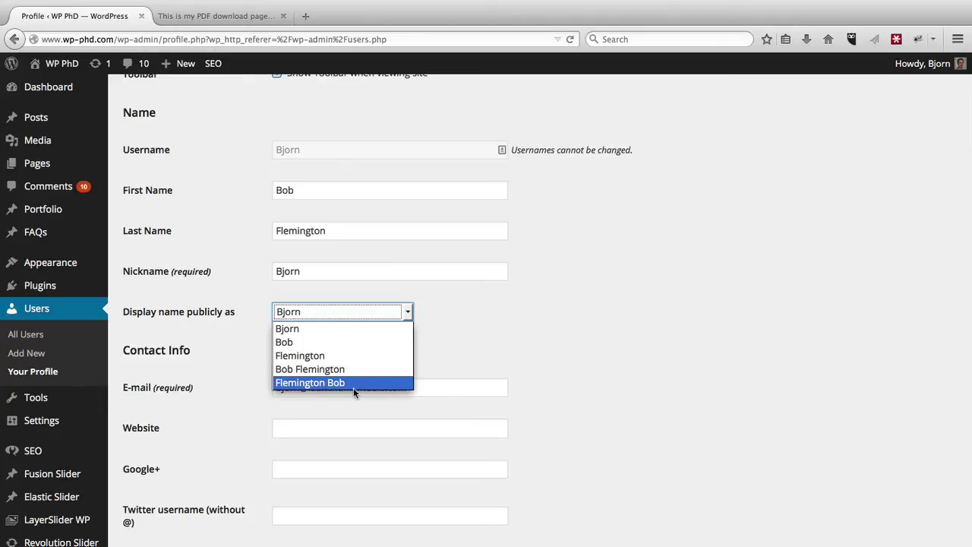
click(231, 347)
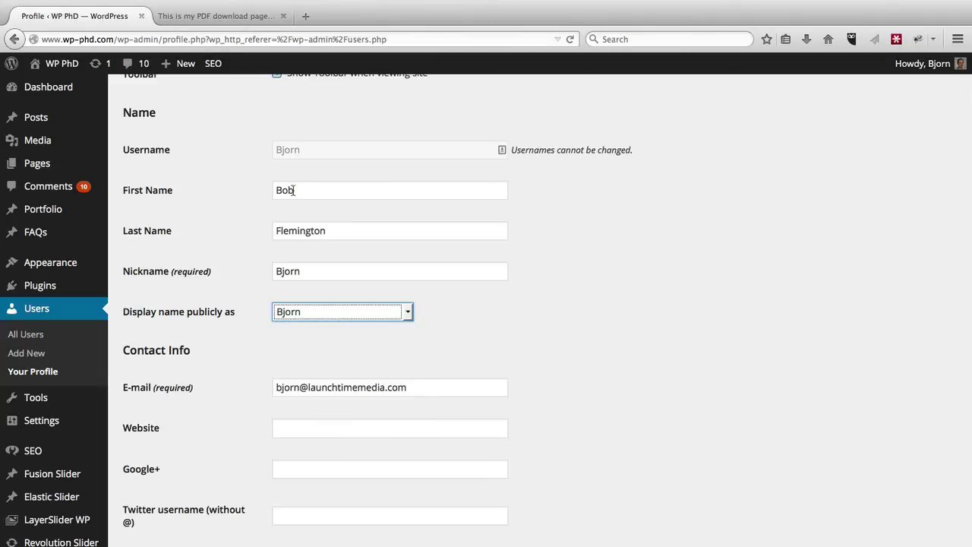
click(250, 255)
click(279, 312)
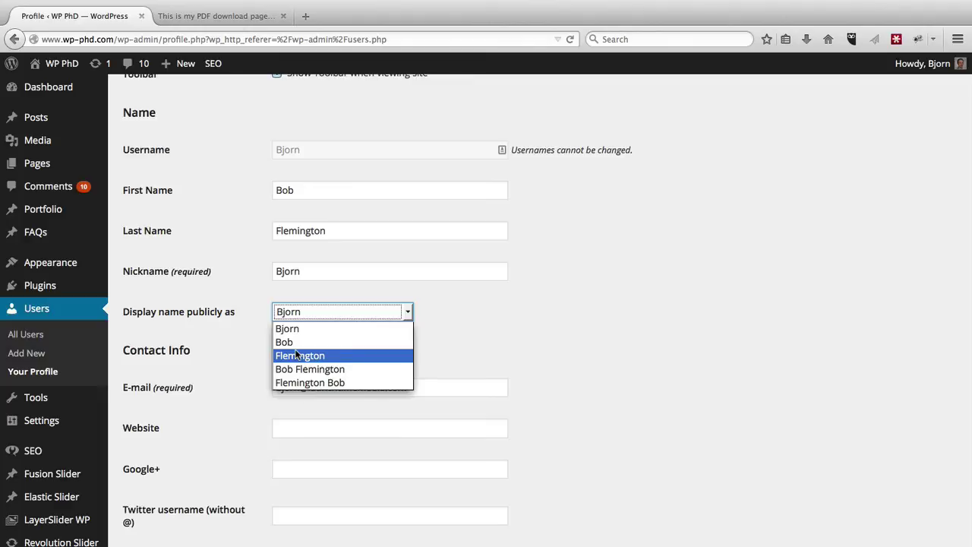
click(259, 351)
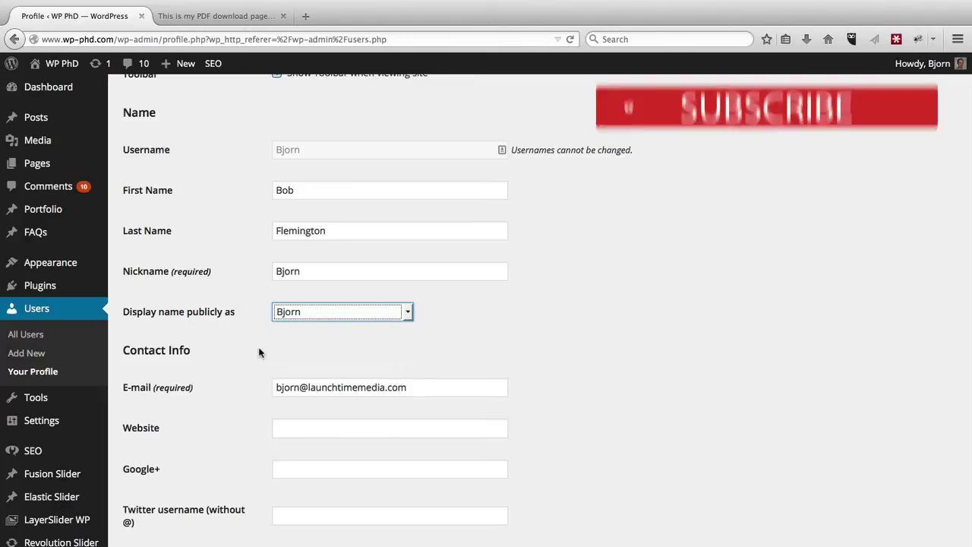
click(288, 313)
click(306, 369)
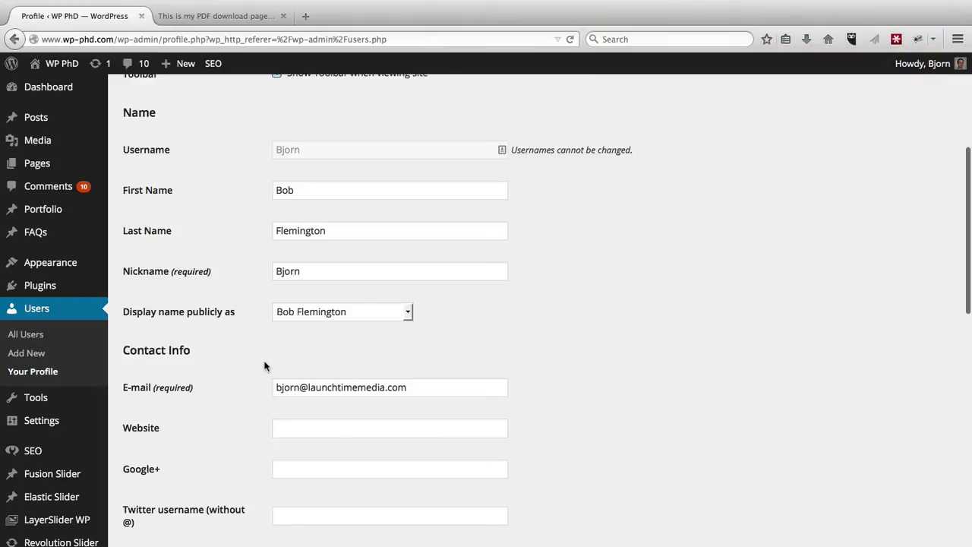
Save the profile with Update Profile and return to the post.
scroll(264, 366, down, 4)
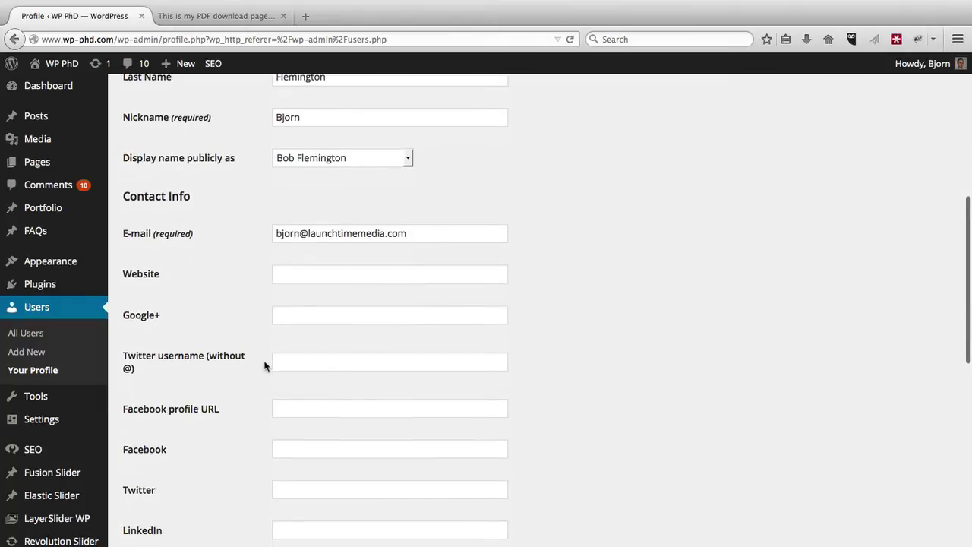
scroll(264, 366, down, 20)
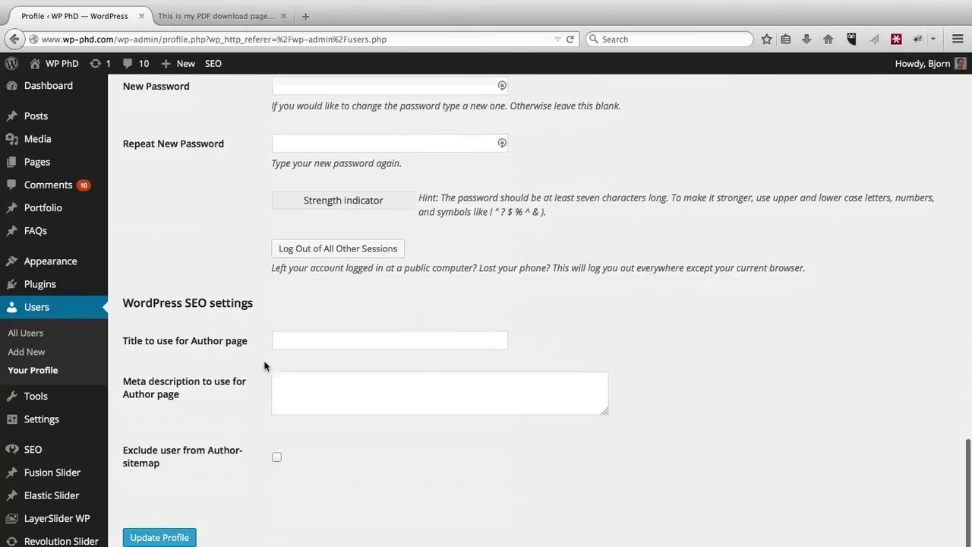
click(166, 538)
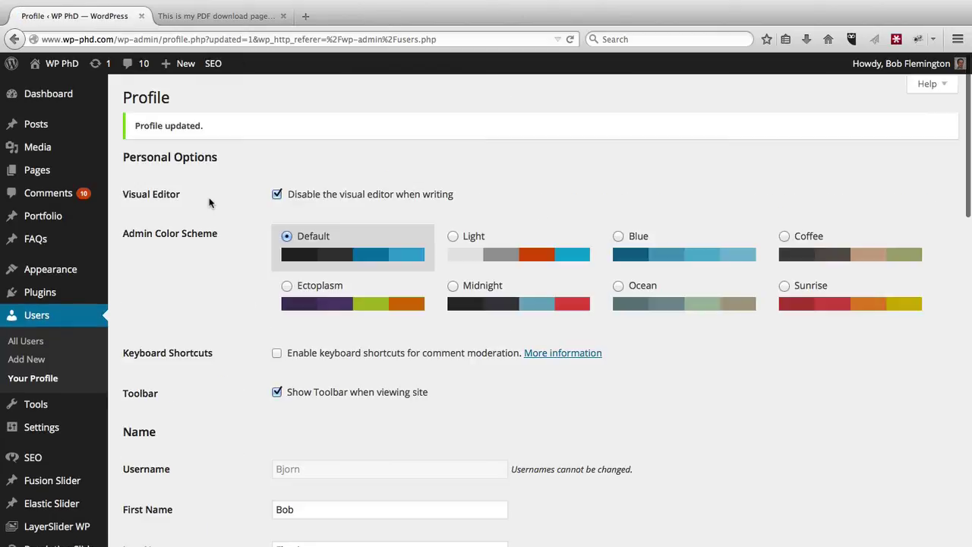
click(219, 18)
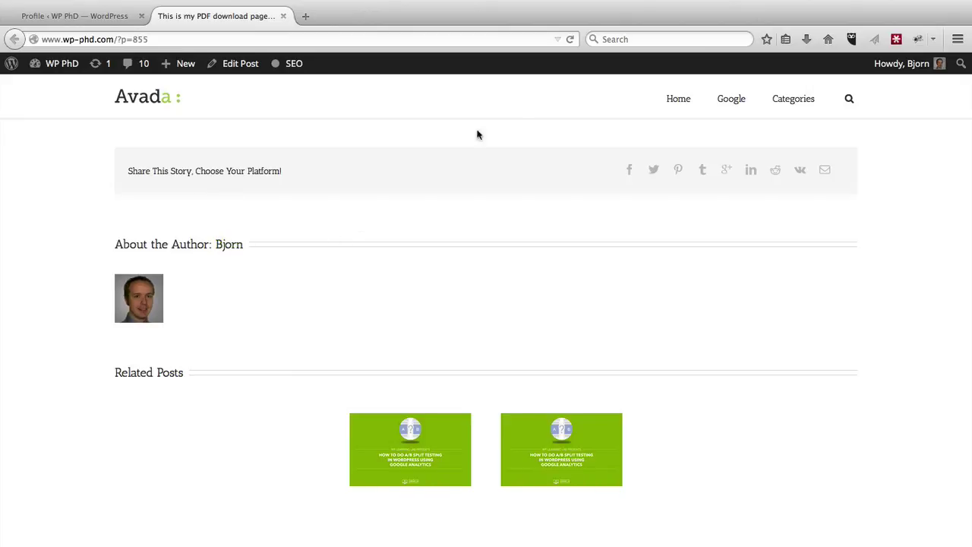
Reload the post to check whether the About the Author box shows the new display name.
click(571, 39)
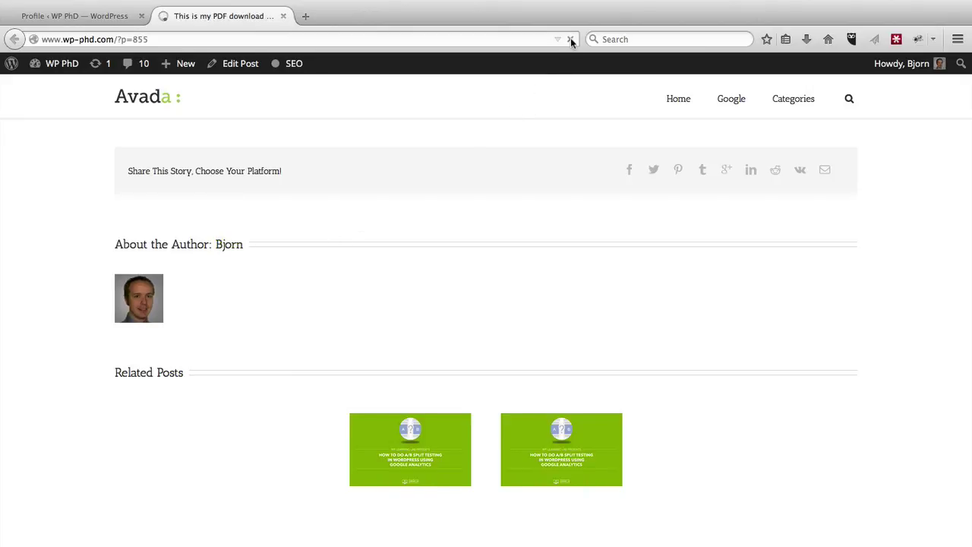